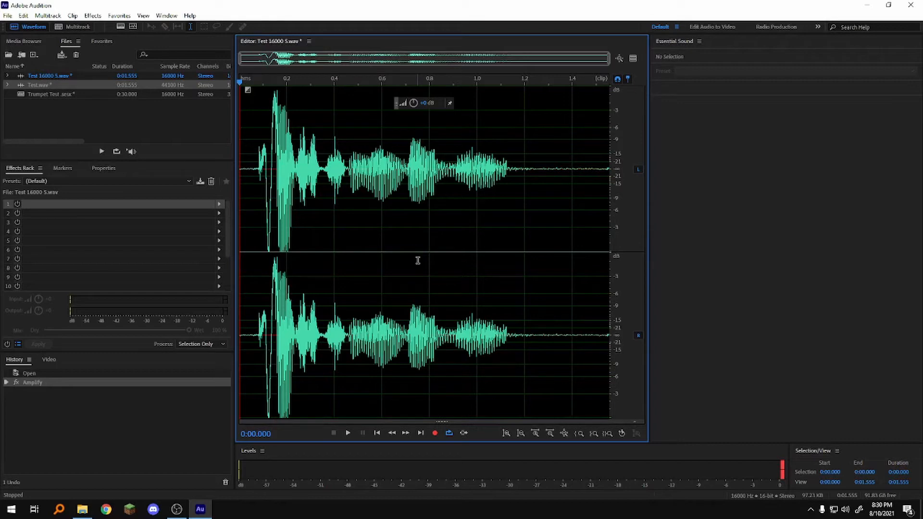
Play the open Test 16000 S.wav recording and stop playback after the last sound.
{"action": "left_click", "coordinate": [348, 434]}
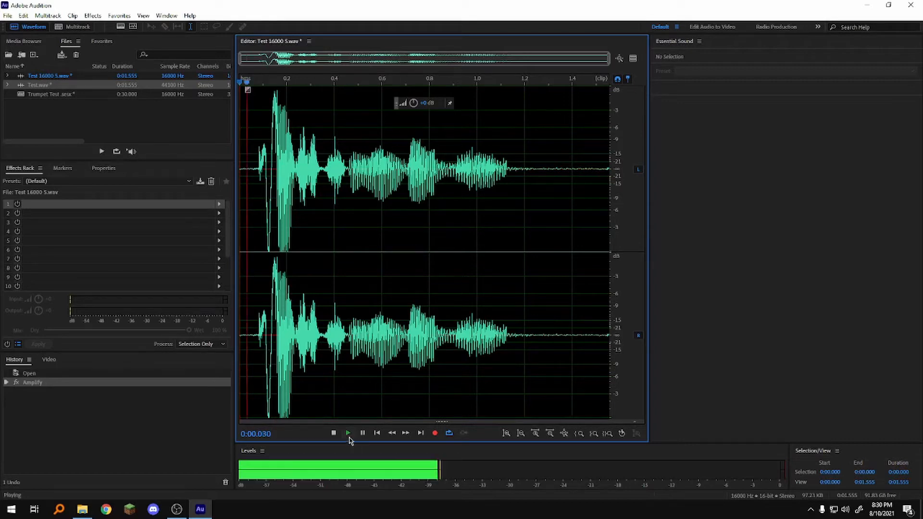
{"action": "left_click", "coordinate": [334, 433]}
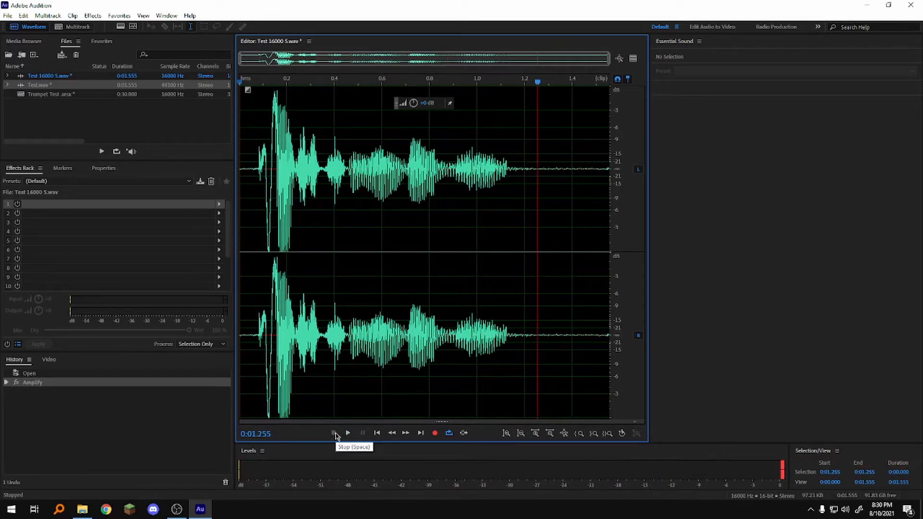
{"action": "key", "text": "ctrl"}
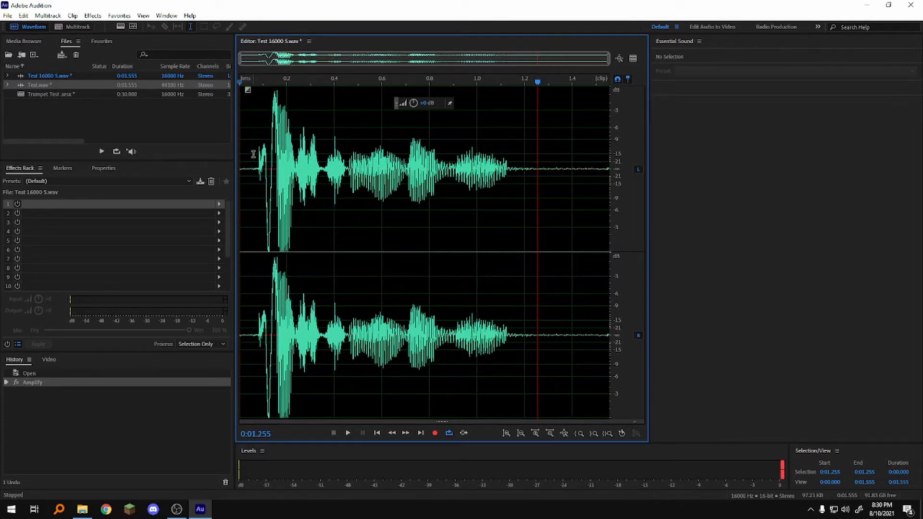
Select the sounding part of the waveform from about 0.058 to 1.200 s and preview it with the Single-band Compressor.
{"action": "left_click_drag", "start_coordinate": [253, 154], "coordinate": [523, 148]}
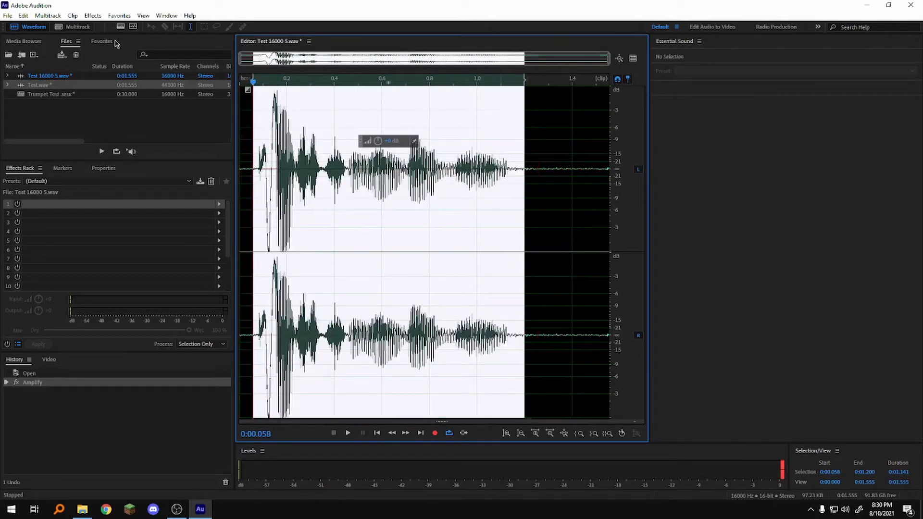
{"action": "left_click", "coordinate": [93, 16]}
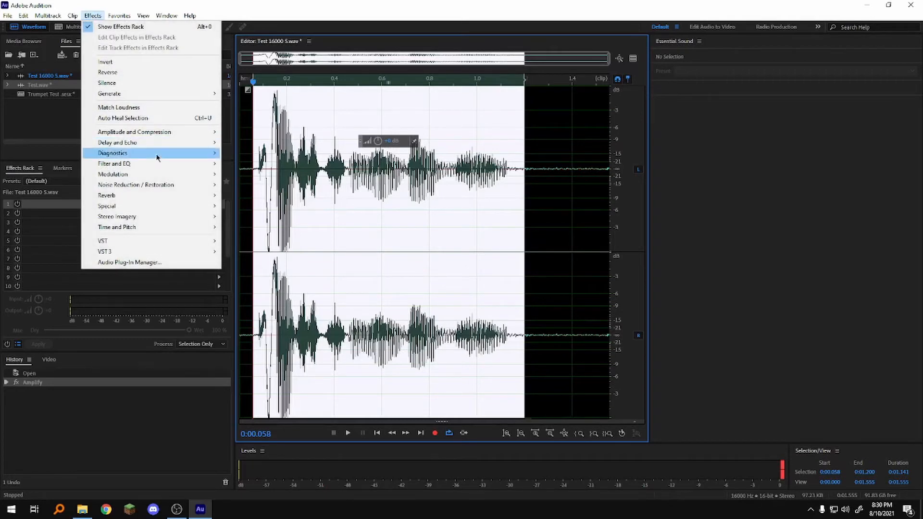
{"action": "mouse_move", "coordinate": [156, 134]}
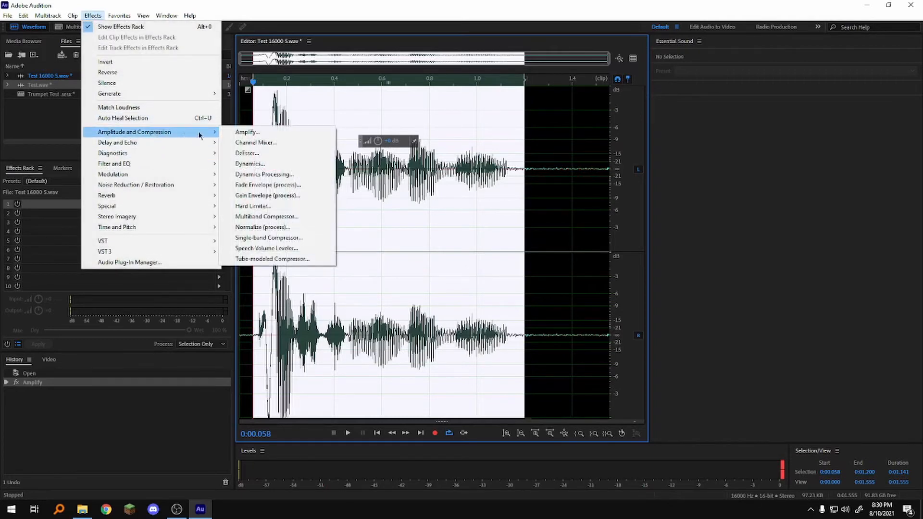
{"action": "left_click", "coordinate": [288, 238]}
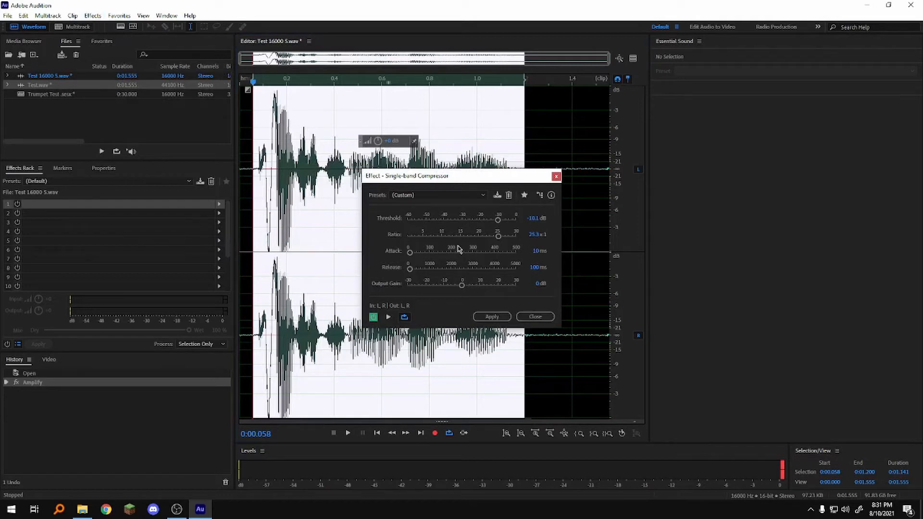
{"action": "left_click", "coordinate": [389, 317]}
{"action": "left_click", "coordinate": [388, 318]}
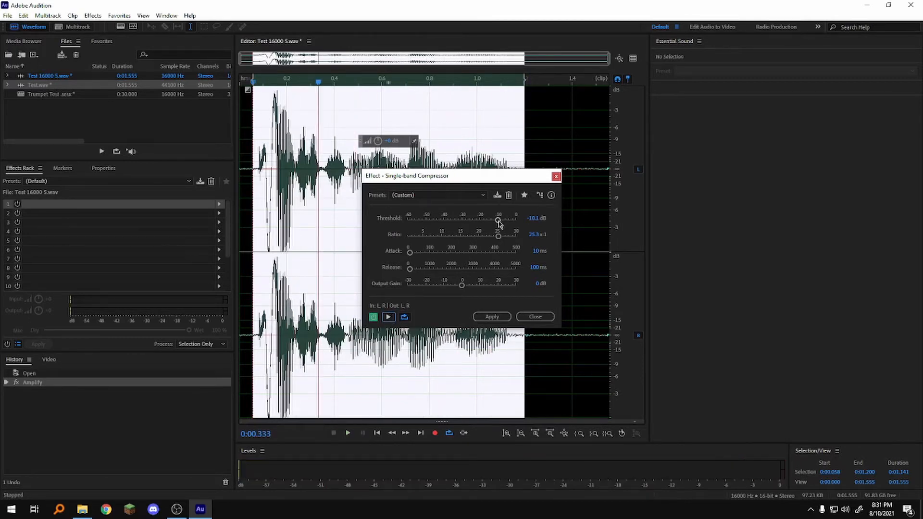
Set the compressor ratio to 28.2:1 and preview the selection with thresholds of -7.2 dB and -12.2 dB.
{"action": "left_click_drag", "start_coordinate": [498, 236], "coordinate": [510, 238]}
{"action": "mouse_move", "coordinate": [510, 236]}
{"action": "left_mouse_down"}
{"action": "mouse_move", "coordinate": [519, 238]}
{"action": "mouse_move", "coordinate": [504, 220]}
{"action": "left_mouse_up"}
{"action": "left_click", "coordinate": [391, 318]}
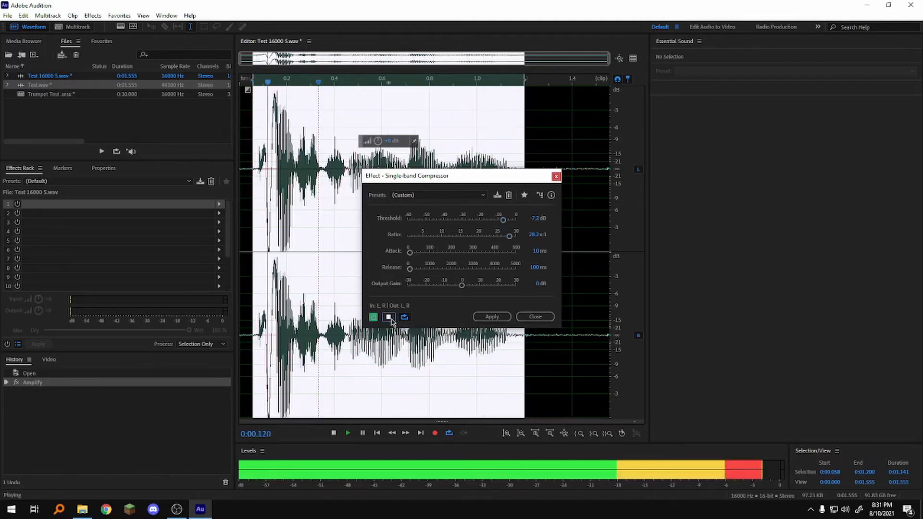
{"action": "left_click", "coordinate": [390, 318]}
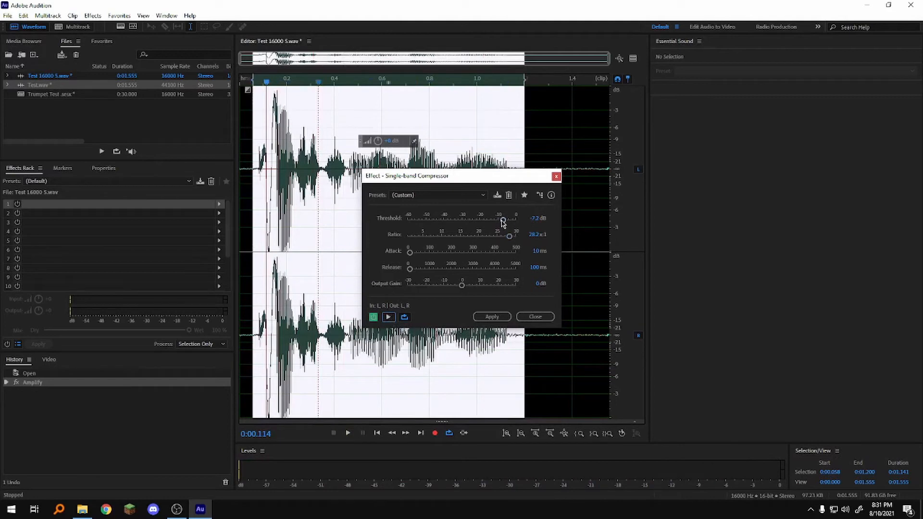
{"action": "left_click_drag", "start_coordinate": [502, 220], "coordinate": [494, 220]}
{"action": "left_click", "coordinate": [387, 317]}
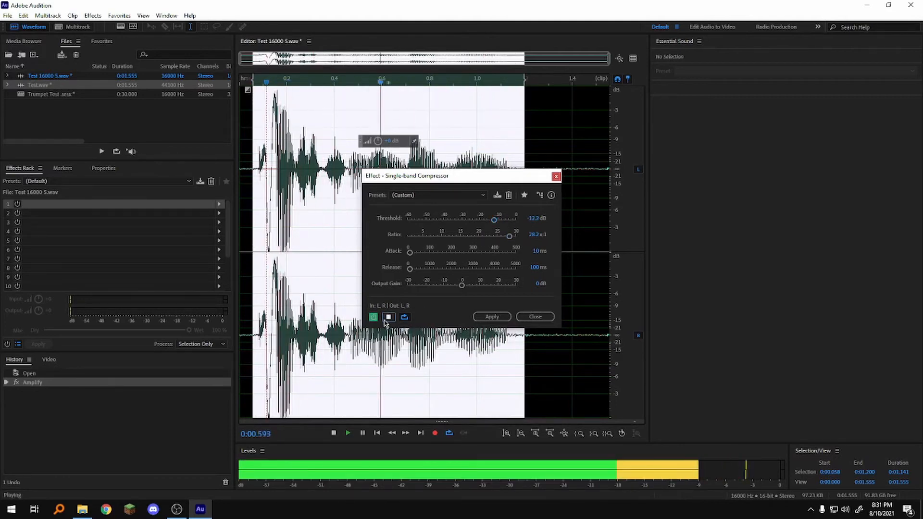
Set the compressor's threshold to -9.8 dB, attack to 8.8 ms, release to 210.6 ms and output gain to -2.9 dB.
{"action": "left_click_drag", "start_coordinate": [493, 219], "coordinate": [498, 220]}
{"action": "left_click_drag", "start_coordinate": [410, 252], "coordinate": [410, 253]}
{"action": "left_click_drag", "start_coordinate": [410, 269], "coordinate": [412, 269]}
{"action": "left_click_drag", "start_coordinate": [462, 286], "coordinate": [457, 285]}
{"action": "left_click", "coordinate": [388, 317]}
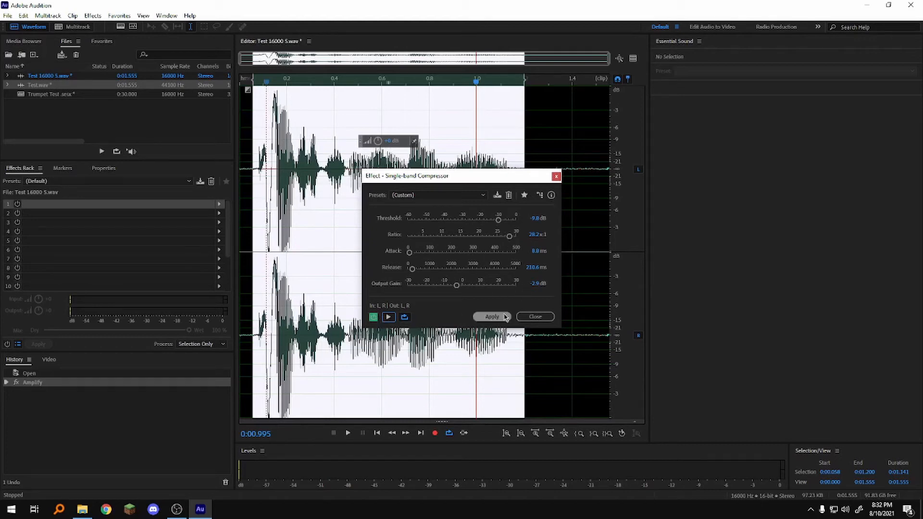
Apply the compressor permanently to the selection, listen to the result, and undo it.
{"action": "left_click", "coordinate": [504, 316]}
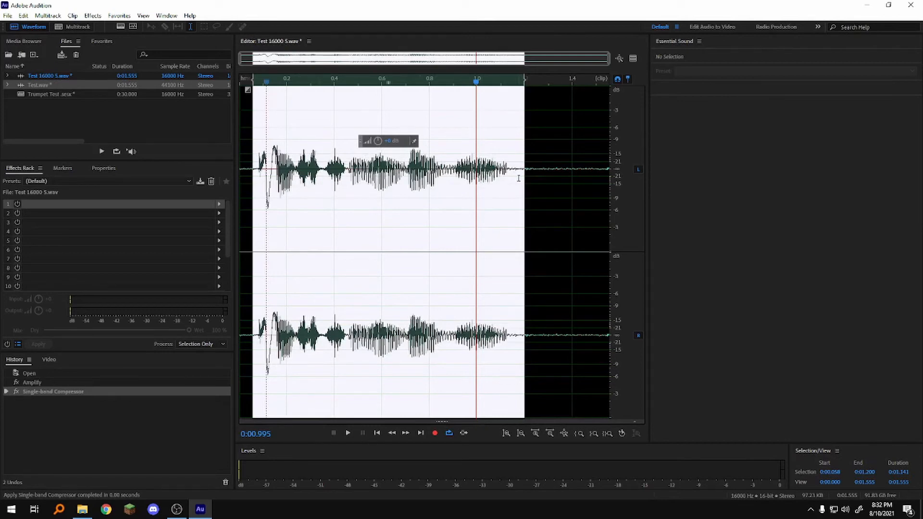
{"action": "left_click", "coordinate": [252, 82]}
{"action": "key", "text": "space"}
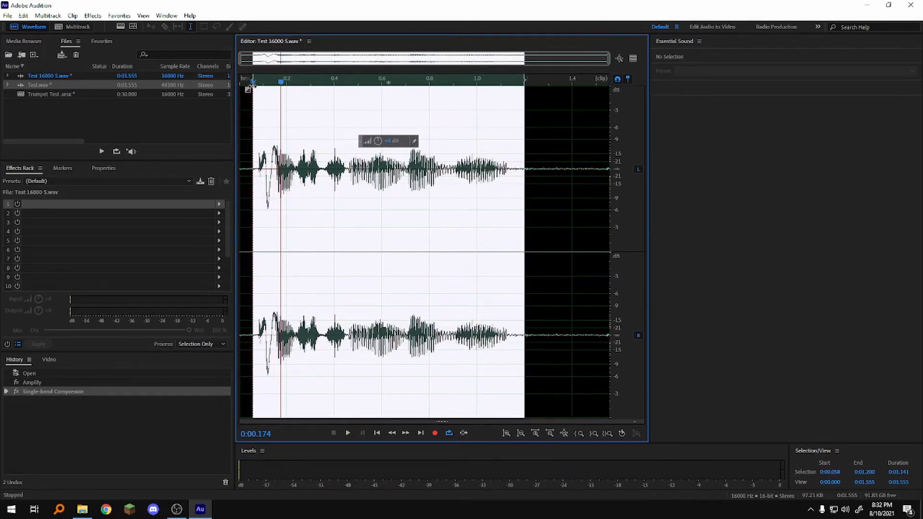
{"action": "key", "text": "ctrl+z"}
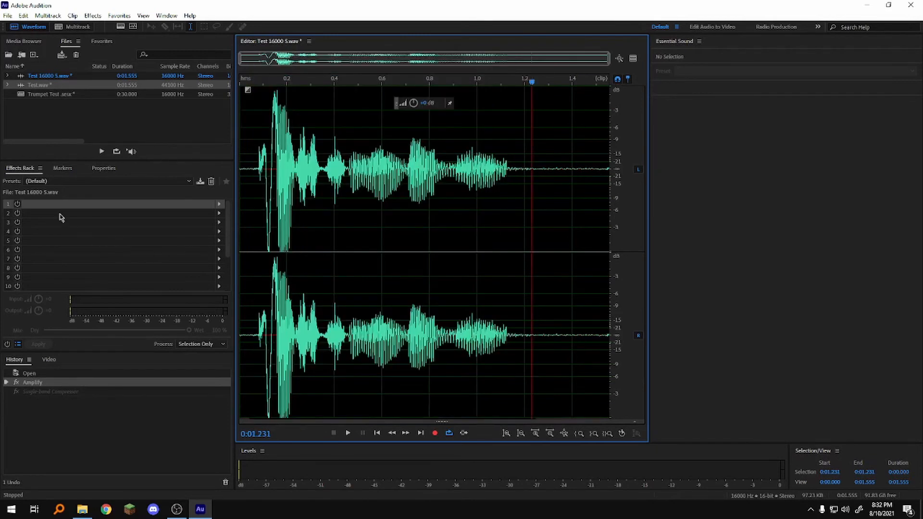
Add a Single-band Compressor to the first slot of the file's effects rack, keeping its current settings.
{"action": "left_click", "coordinate": [219, 206]}
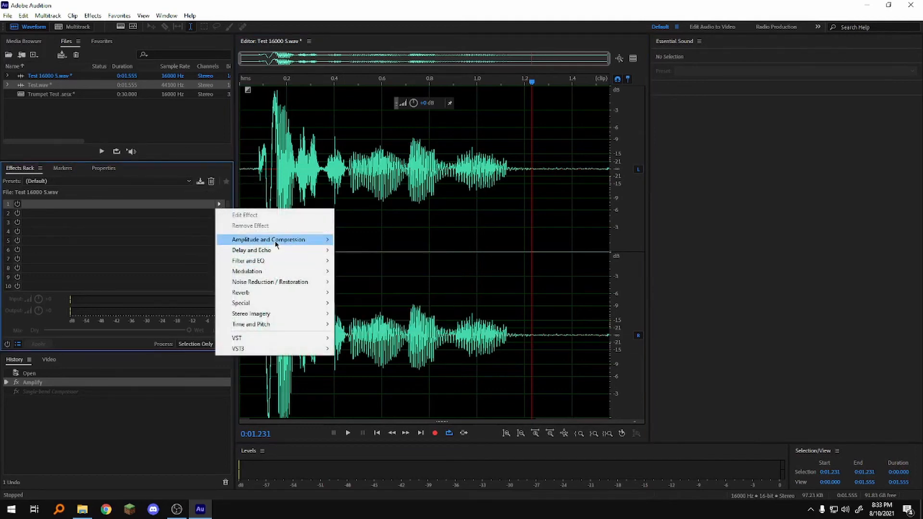
{"action": "mouse_move", "coordinate": [277, 244]}
{"action": "left_click", "coordinate": [381, 313]}
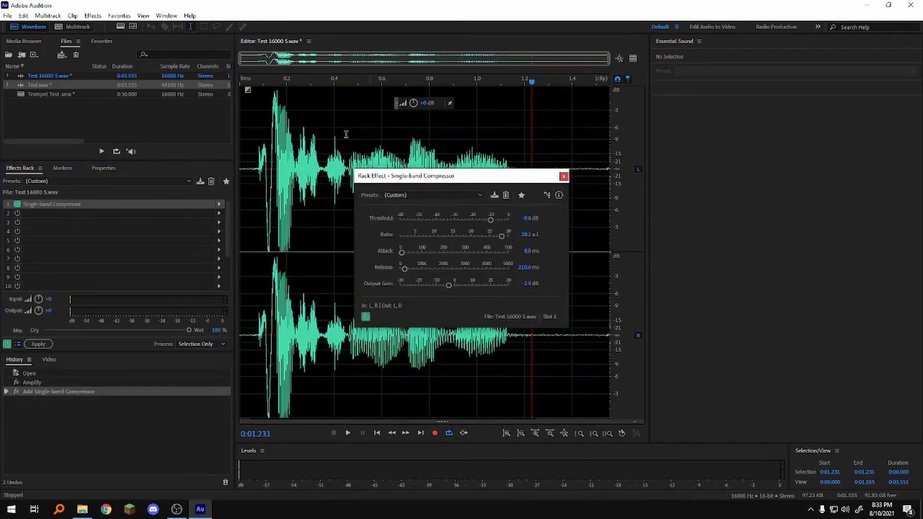
{"action": "left_click", "coordinate": [564, 177]}
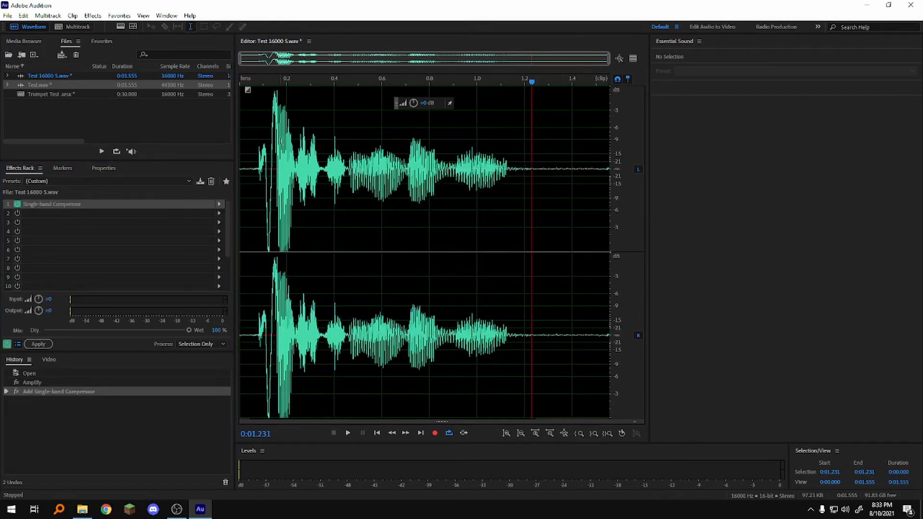
Play the recording several times through the rack compressor and compare the input and output levels.
{"action": "key", "text": "space"}
{"action": "key", "text": "space"}
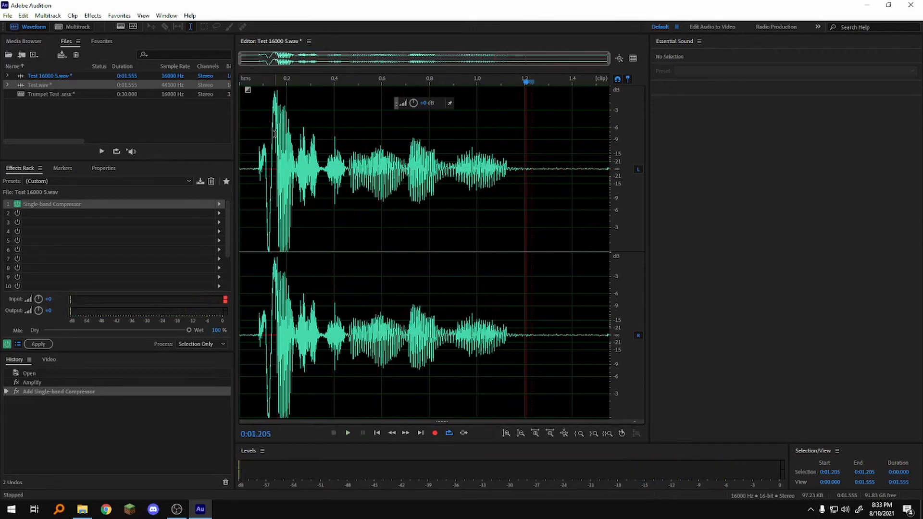
{"action": "key", "text": "space"}
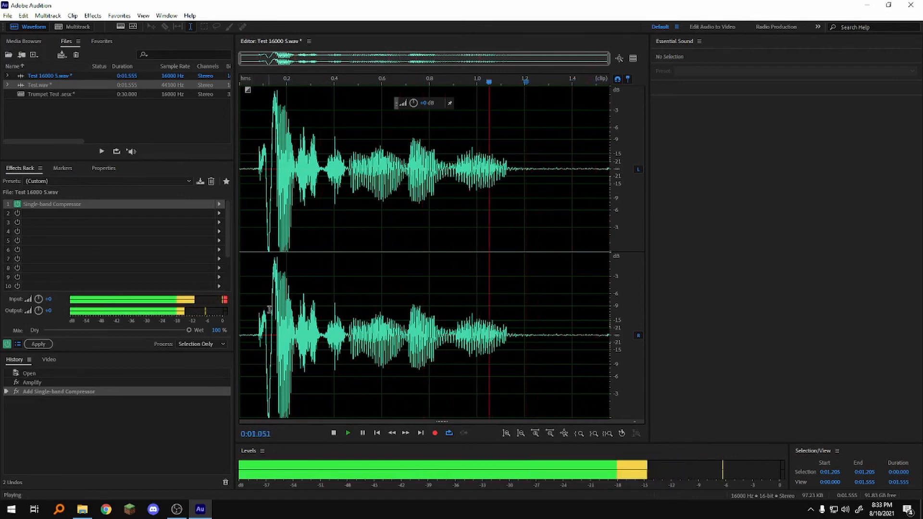
{"action": "key", "text": "space"}
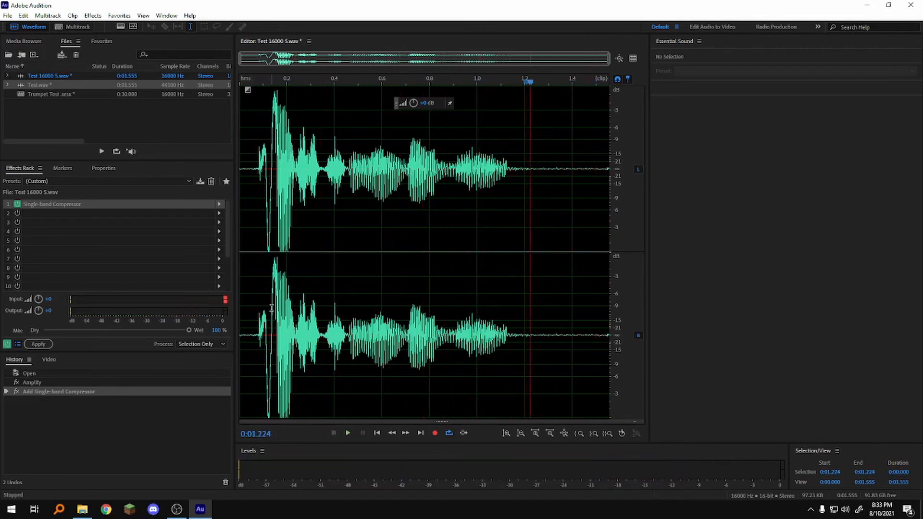
{"action": "left_click", "coordinate": [226, 303]}
{"action": "left_click", "coordinate": [348, 433]}
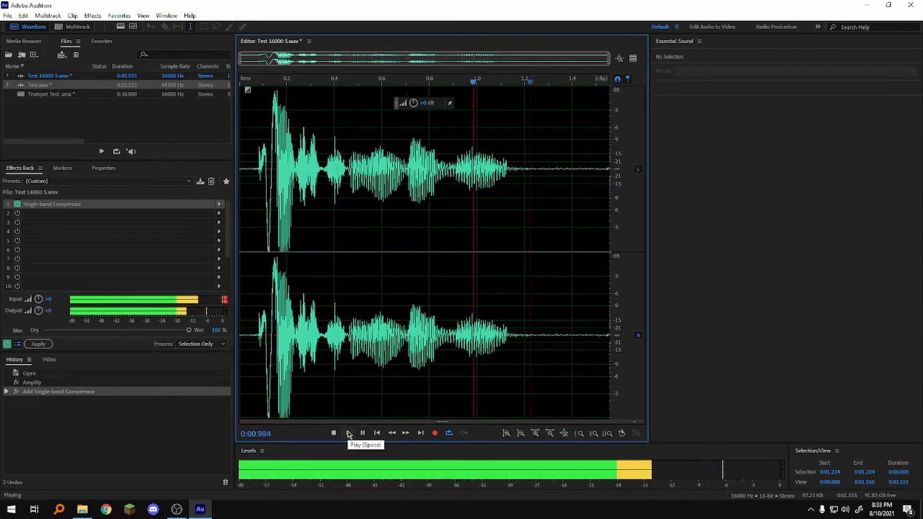
{"action": "left_click", "coordinate": [336, 436]}
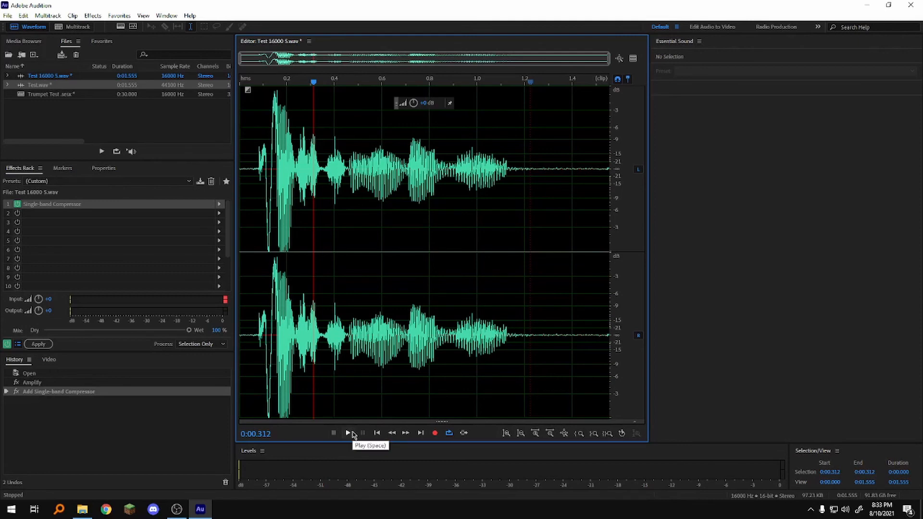
In the Trumpet Test multitrack session, add a Single-band Compressor to the Track 1 clip's second effect slot, keeping its current settings.
{"action": "left_click", "coordinate": [71, 27]}
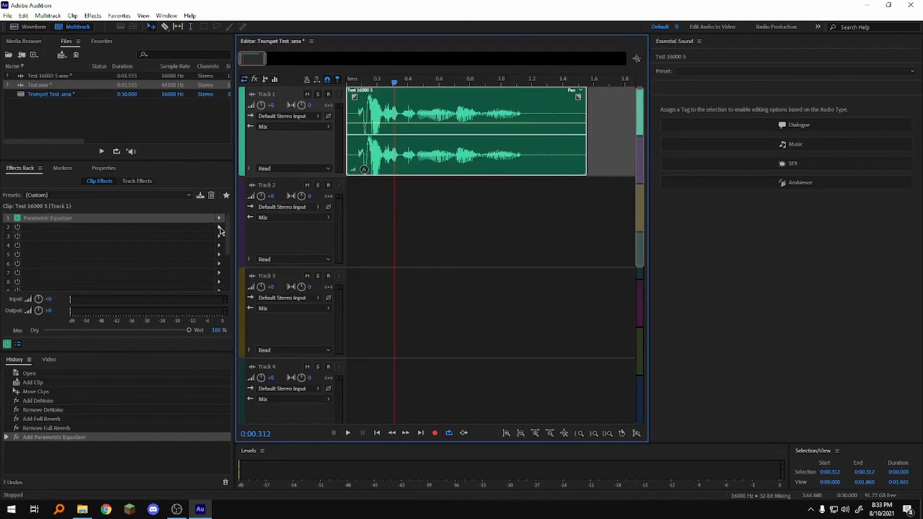
{"action": "left_click", "coordinate": [220, 227]}
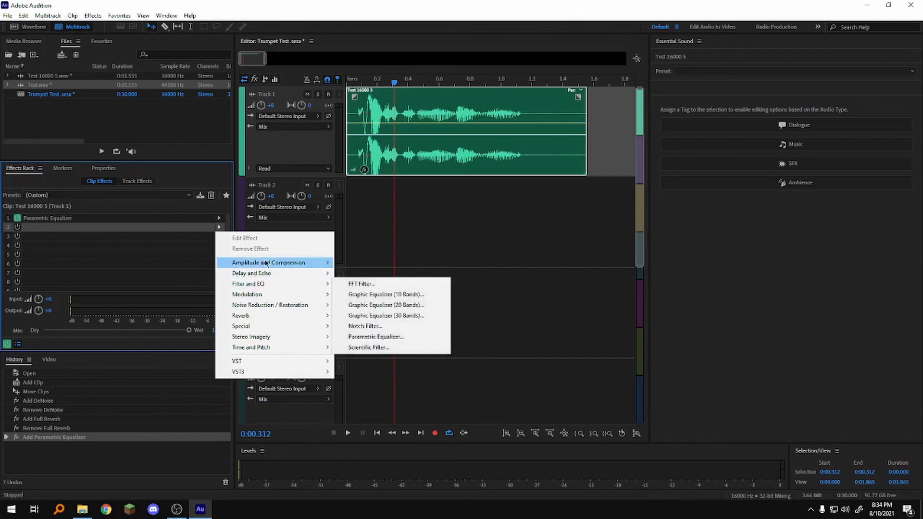
{"action": "mouse_move", "coordinate": [266, 262]}
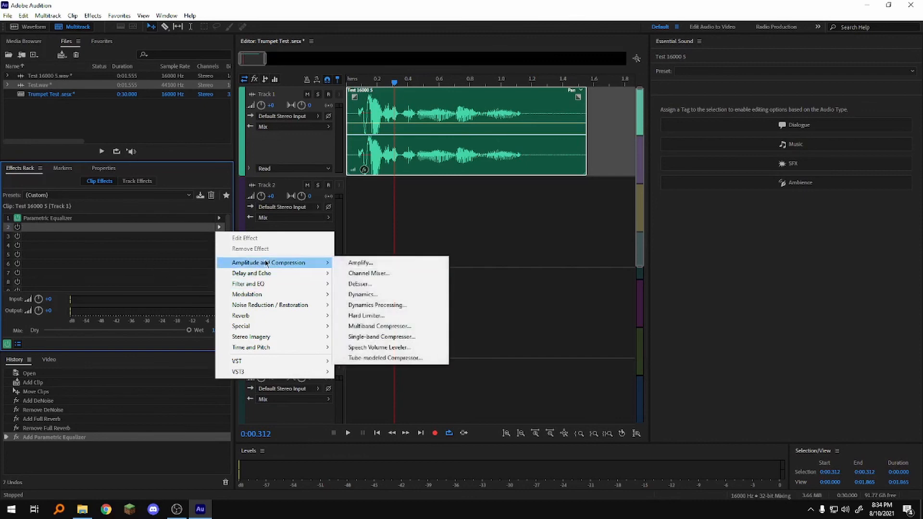
{"action": "left_click", "coordinate": [382, 337]}
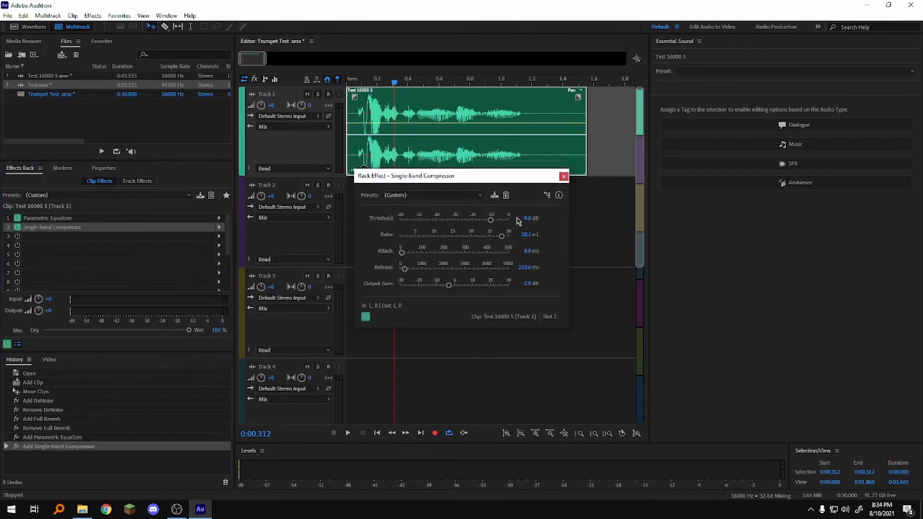
{"action": "left_click", "coordinate": [564, 176]}
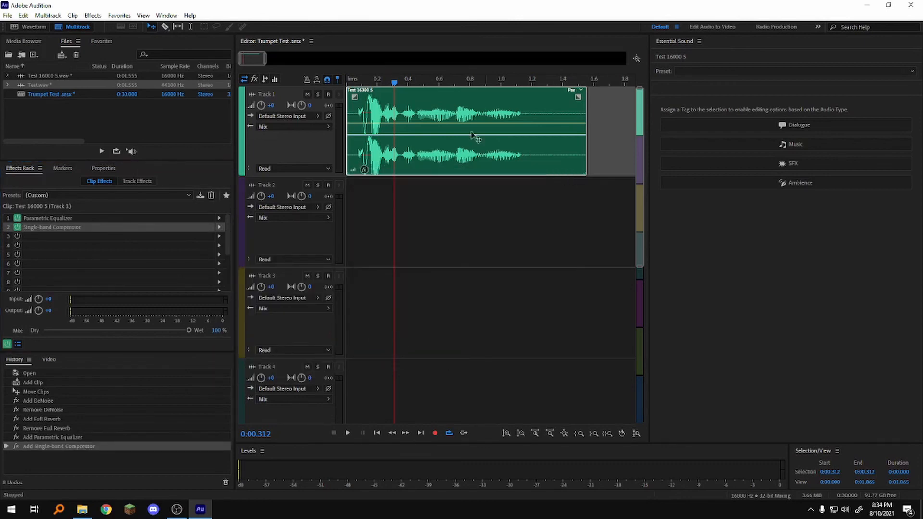
Play the multitrack session from the beginning to check the compressed clip's input and output levels.
{"action": "left_click", "coordinate": [343, 85]}
{"action": "key", "text": "space"}
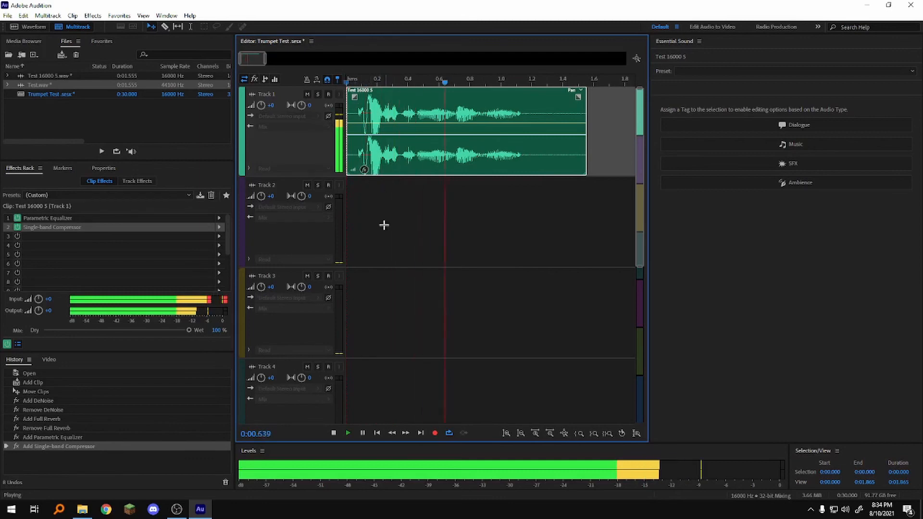
{"action": "key", "text": "space"}
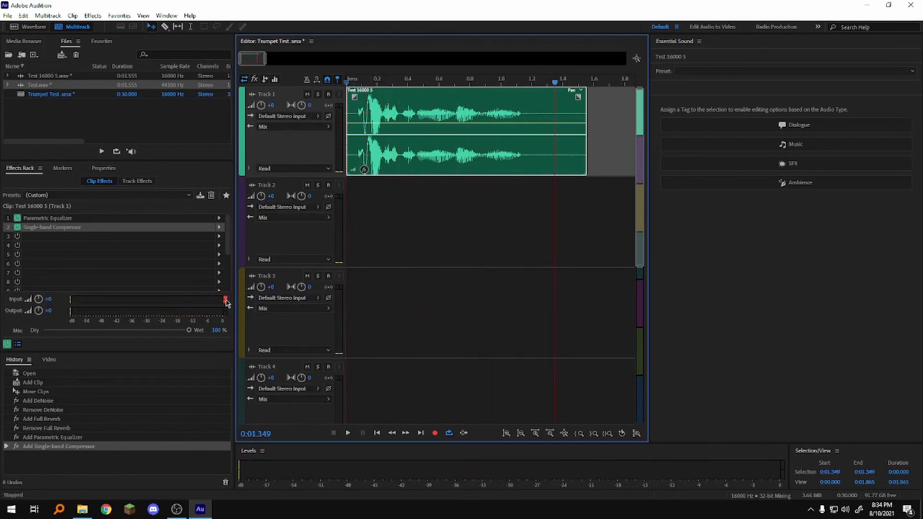